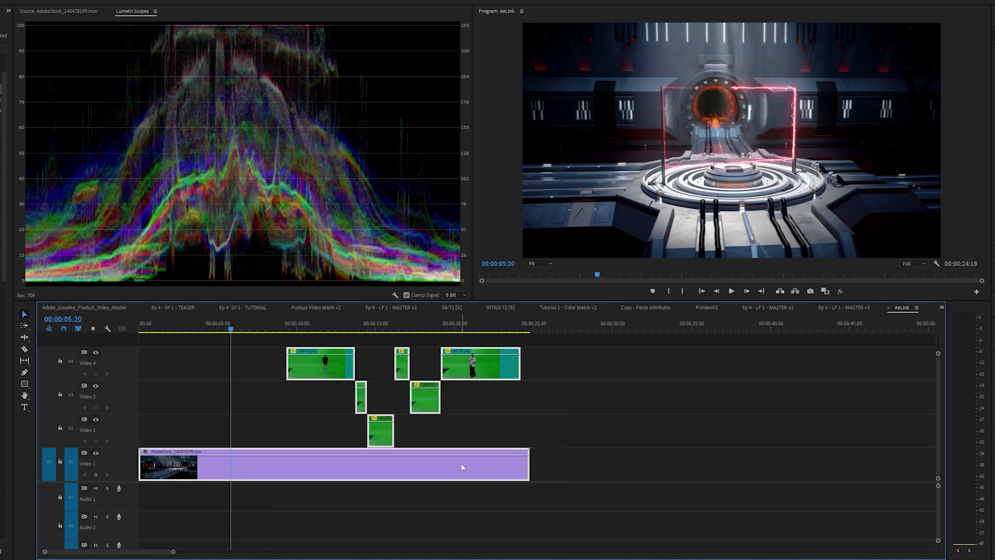
- Swap the selected AeLink timeline clips for a linked After Effects composition, then scrub back to the robot scene
{"action": "right_click", "coordinate": [462, 462]}
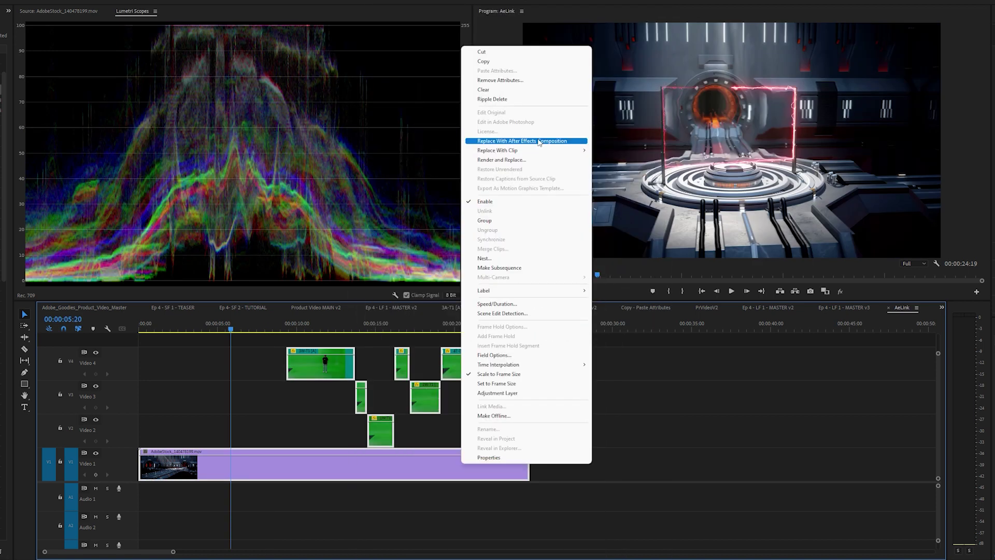
{"action": "left_click", "coordinate": [539, 142]}
{"action": "left_click_drag", "start_coordinate": [595, 399], "coordinate": [826, 381]}
{"action": "left_click_drag", "start_coordinate": [928, 384], "coordinate": [633, 389]}
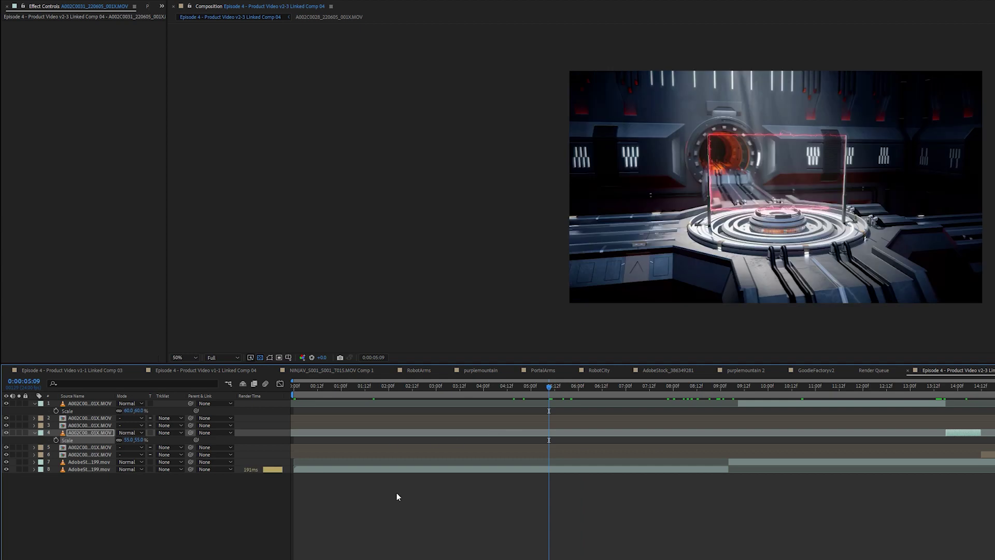
- Apply the 3D Camera Tracker to the stock background layer and check its tracked points
{"action": "left_click", "coordinate": [404, 490]}
{"action": "left_click", "coordinate": [451, 469]}
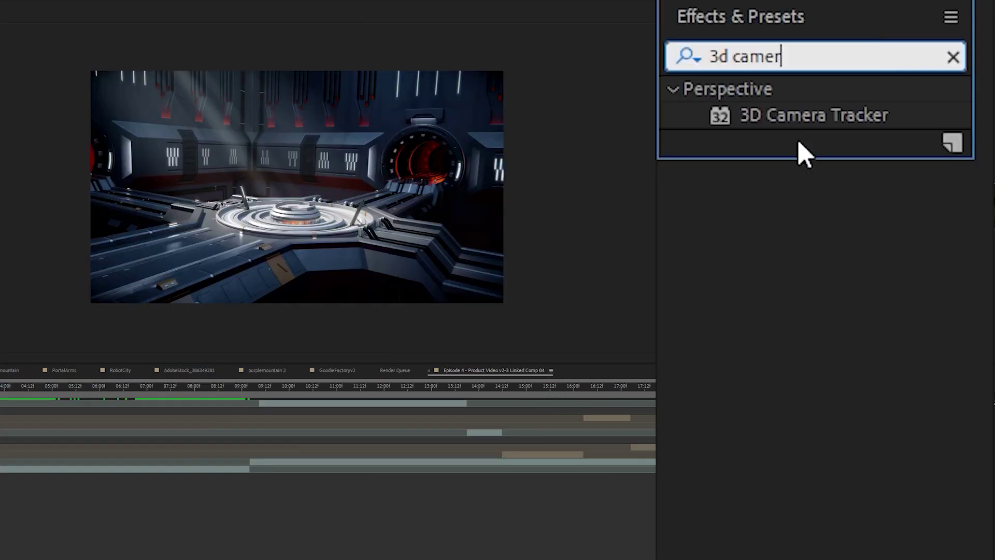
{"action": "double_click", "coordinate": [809, 115]}
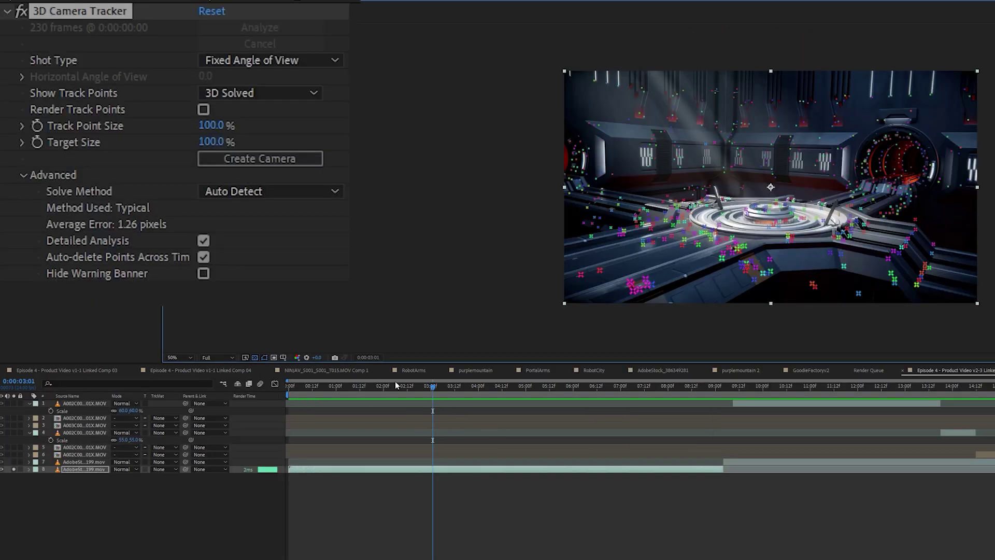
{"action": "left_click_drag", "start_coordinate": [438, 388], "coordinate": [667, 393]}
{"action": "key", "text": "Home"}
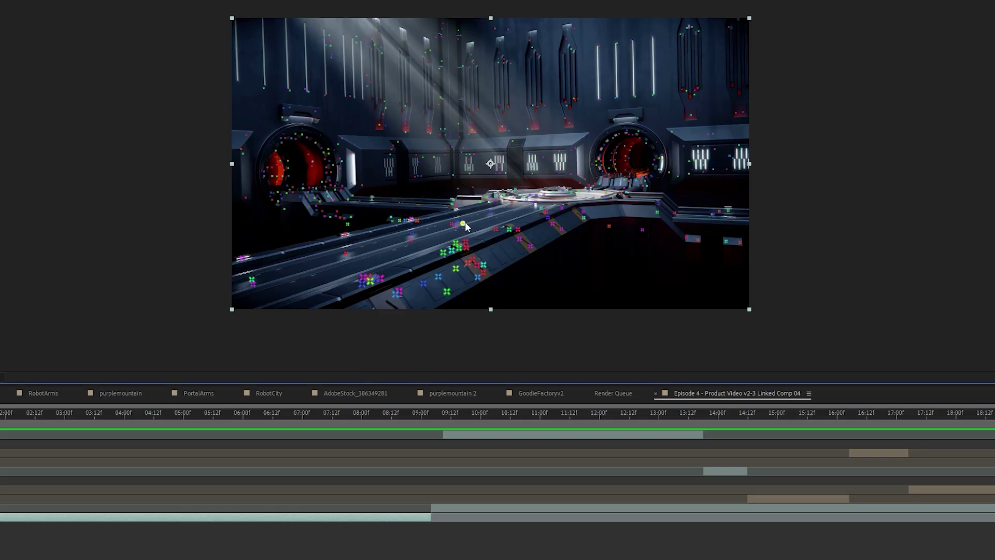
- Create Track Null 1 and a 3D Tracker Camera from a walkway track point
{"action": "right_click", "coordinate": [464, 223]}
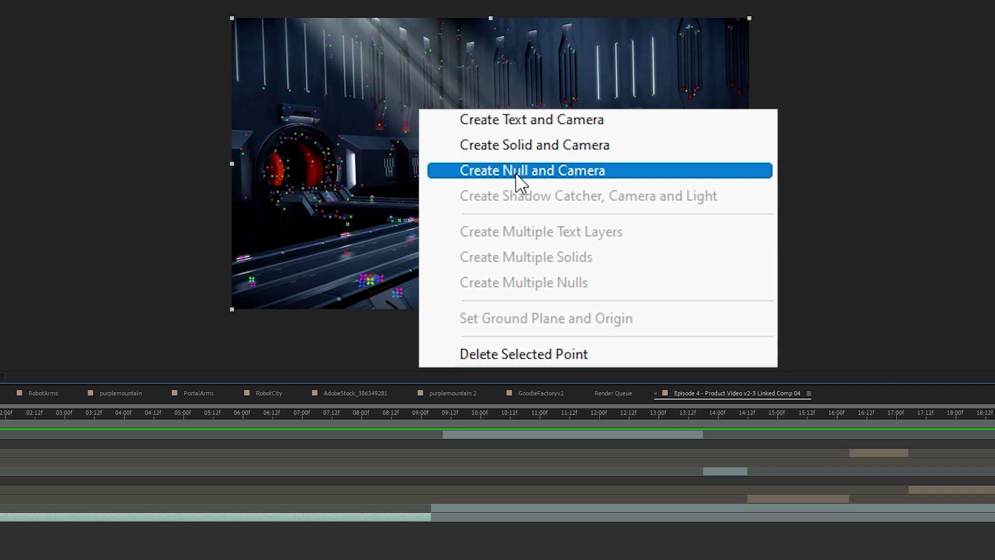
{"action": "left_click", "coordinate": [544, 171]}
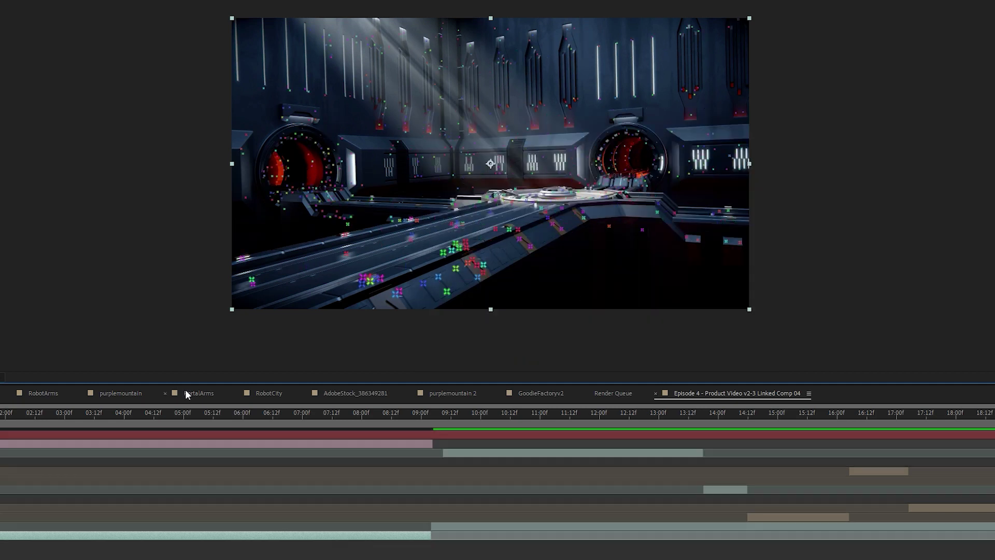
{"action": "left_click", "coordinate": [673, 435]}
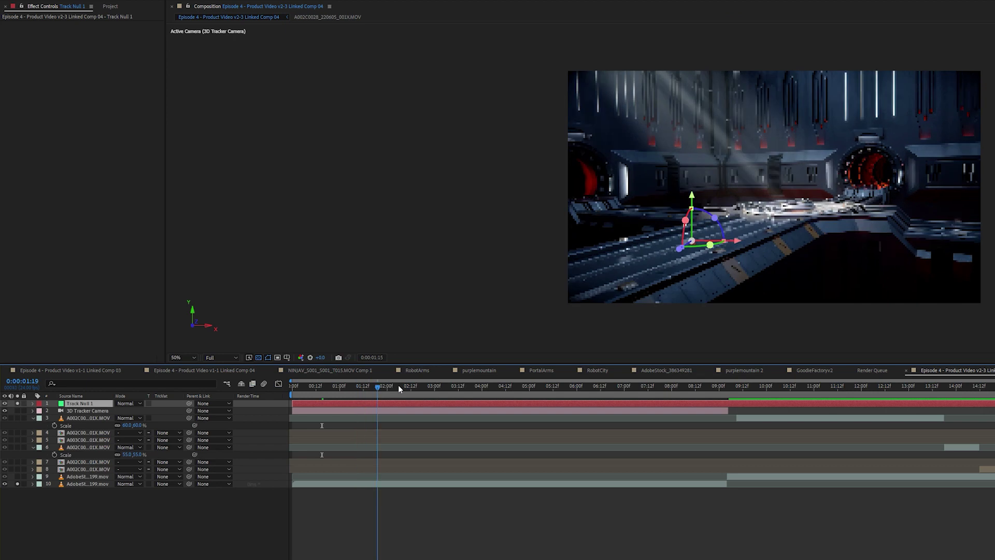
{"action": "left_click_drag", "start_coordinate": [1, 413], "coordinate": [65, 423]}
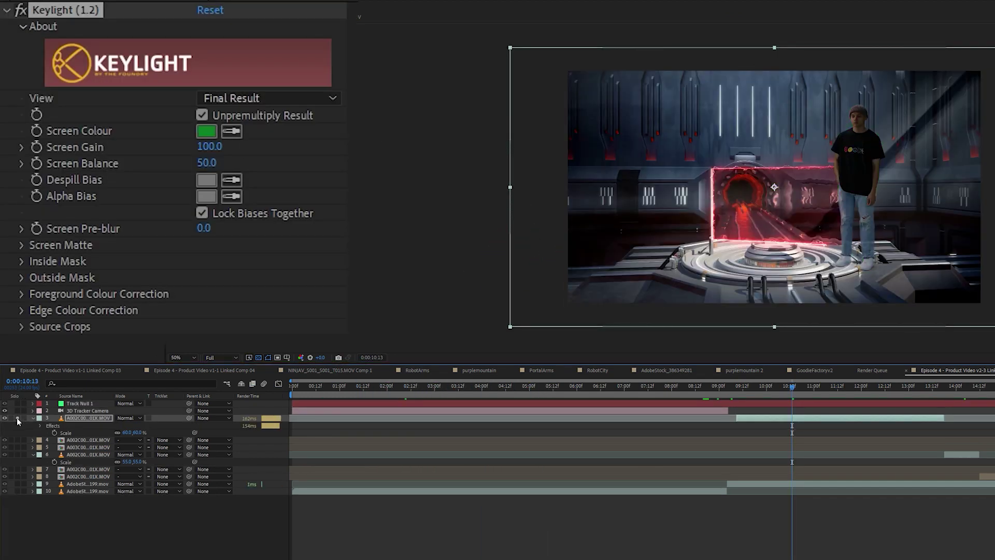
- Raise Keylight Clip Black to 12, give the actor Track Null 1's Position, and scale it to 40%
{"action": "left_click_drag", "start_coordinate": [204, 261], "coordinate": [186, 277]}
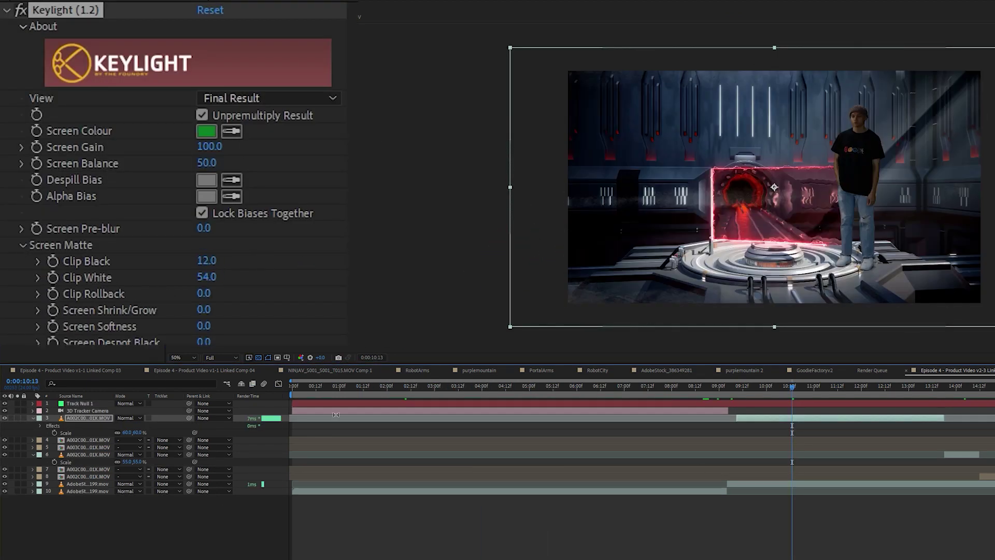
{"action": "left_click", "coordinate": [82, 404]}
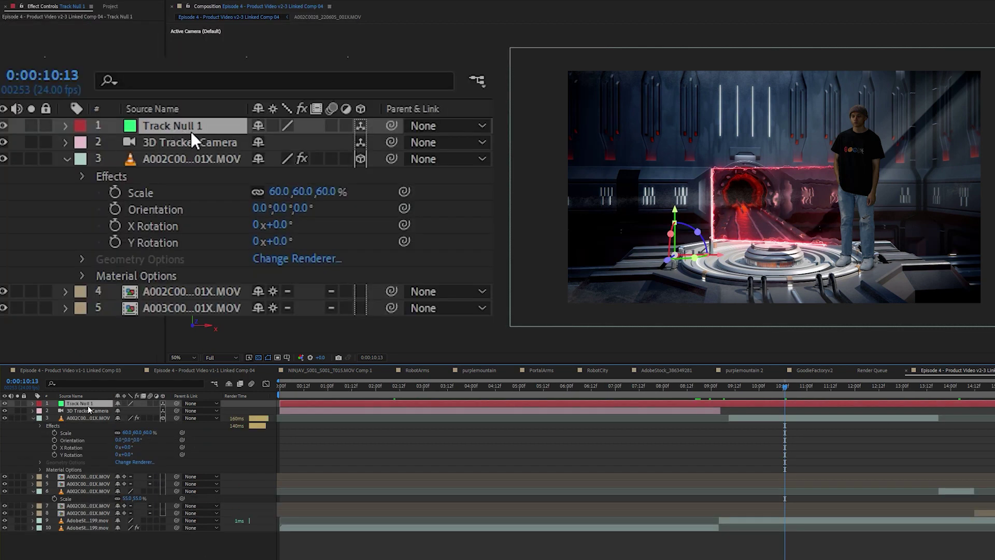
{"action": "key", "text": "p"}
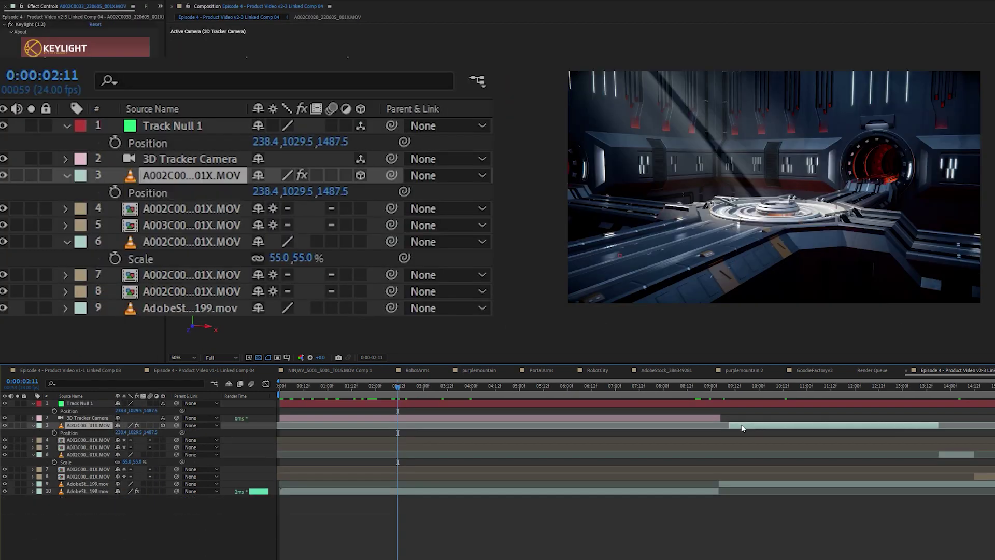
{"action": "left_click_drag", "start_coordinate": [397, 393], "coordinate": [381, 400]}
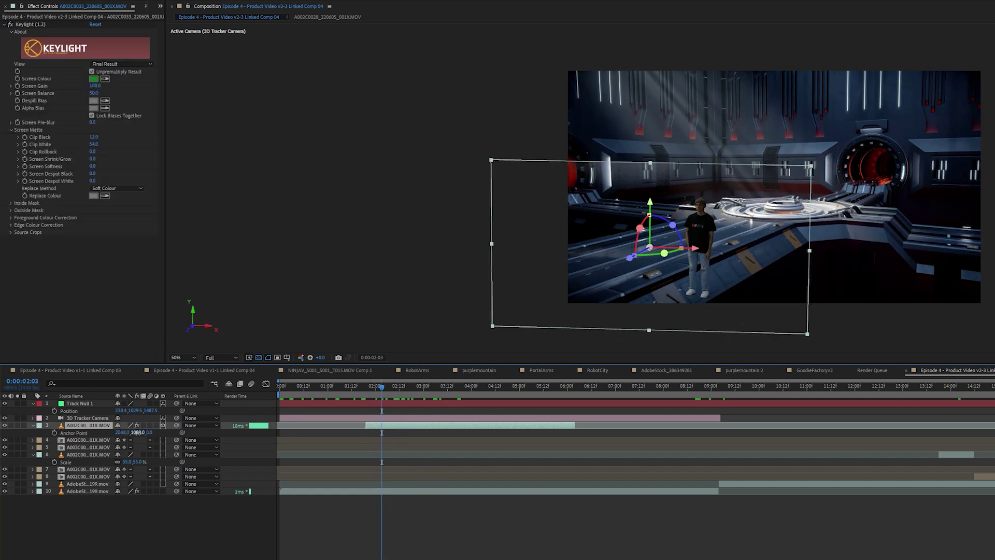
{"action": "key", "text": "s"}
{"action": "left_click_drag", "start_coordinate": [156, 432], "coordinate": [143, 436]}
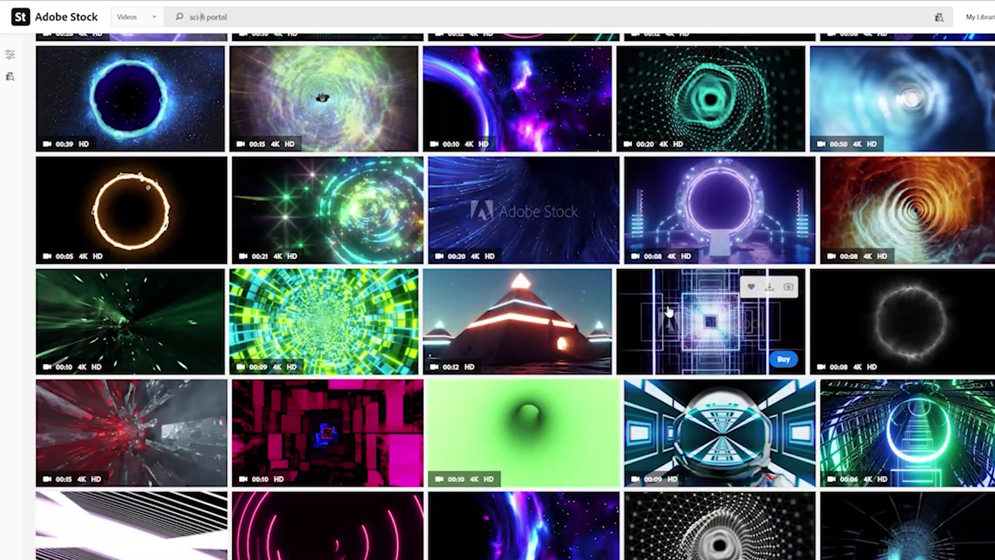
{"action": "scroll", "coordinate": [669, 311], "scroll_direction": "down", "scroll_amount": 15}
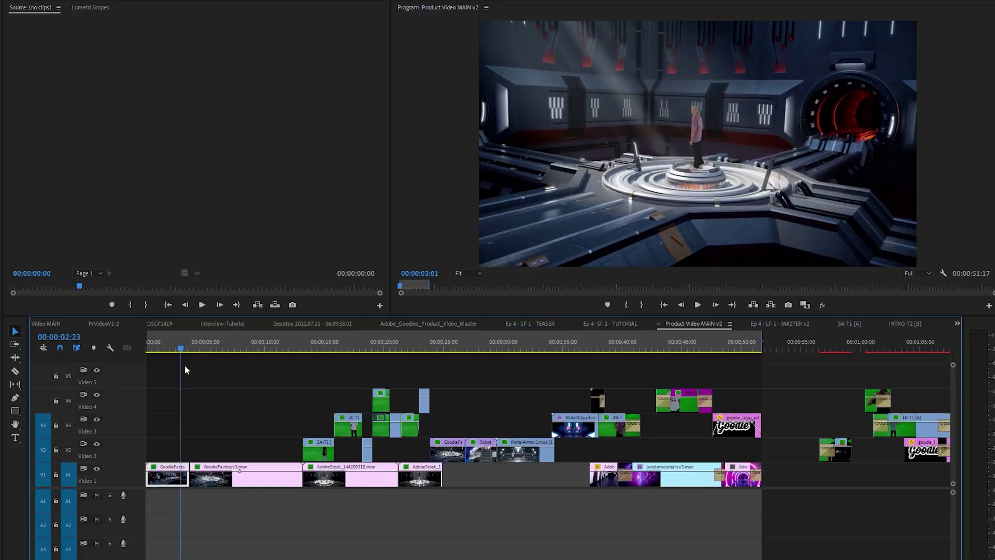
- Scroll the 'sci-fi portal' Adobe Stock video results, then preview the start of the Premiere timeline
{"action": "left_click_drag", "start_coordinate": [185, 369], "coordinate": [695, 435]}
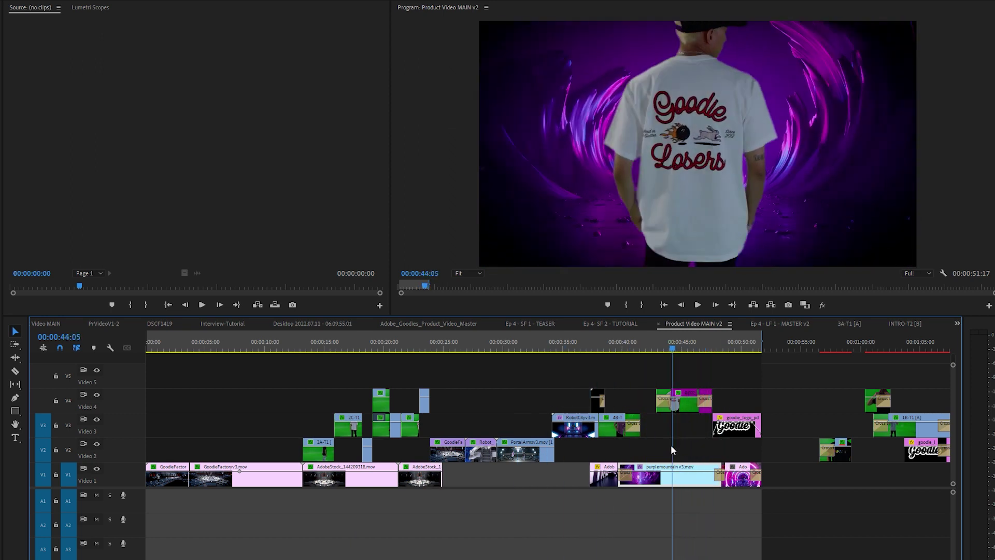
- Scrub the Product Video MAIN v2 playhead to the un-keyed Goodie-shirt frame at 00:00:45:08
{"action": "left_click_drag", "start_coordinate": [652, 461], "coordinate": [660, 462]}
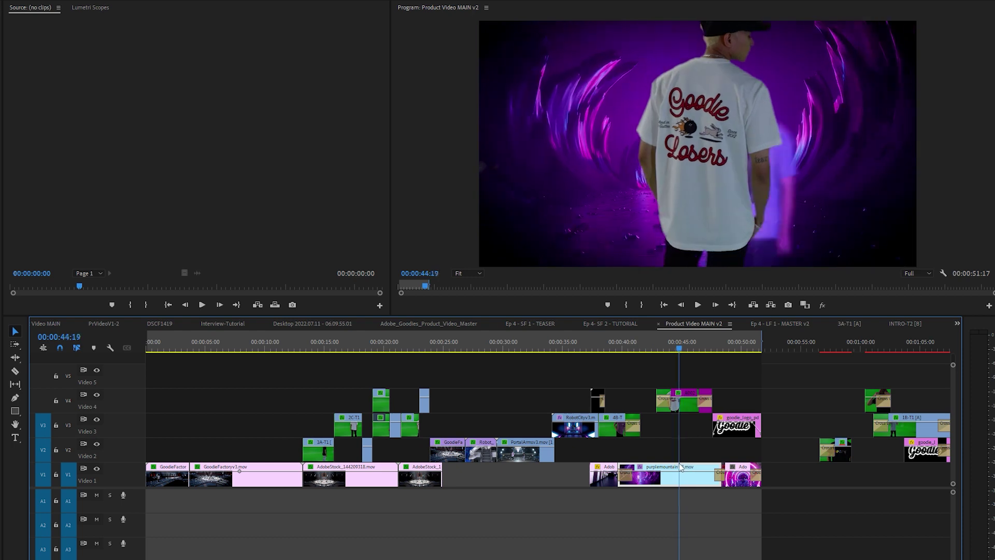
{"action": "left_click_drag", "start_coordinate": [656, 485], "coordinate": [677, 516]}
{"action": "mouse_move", "coordinate": [678, 367]}
{"action": "left_mouse_down"}
{"action": "mouse_move", "coordinate": [651, 376]}
{"action": "mouse_move", "coordinate": [685, 378]}
{"action": "left_mouse_up"}
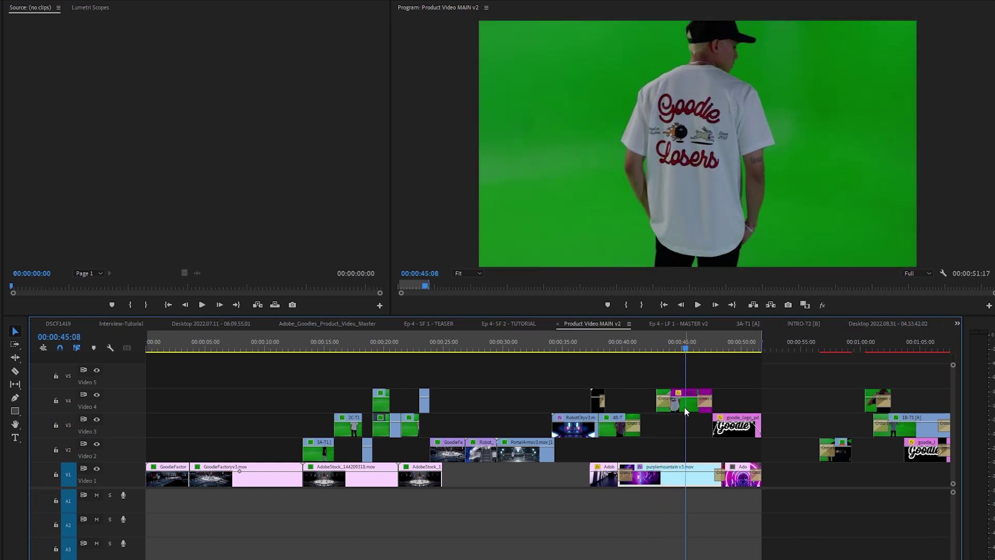
- Search the Effects panel for 'ultra' and apply Ultra Key to the green-screen clip
{"action": "key", "text": "shift+7"}
{"action": "left_click", "coordinate": [89, 38]}
{"action": "left_click", "coordinate": [144, 37]}
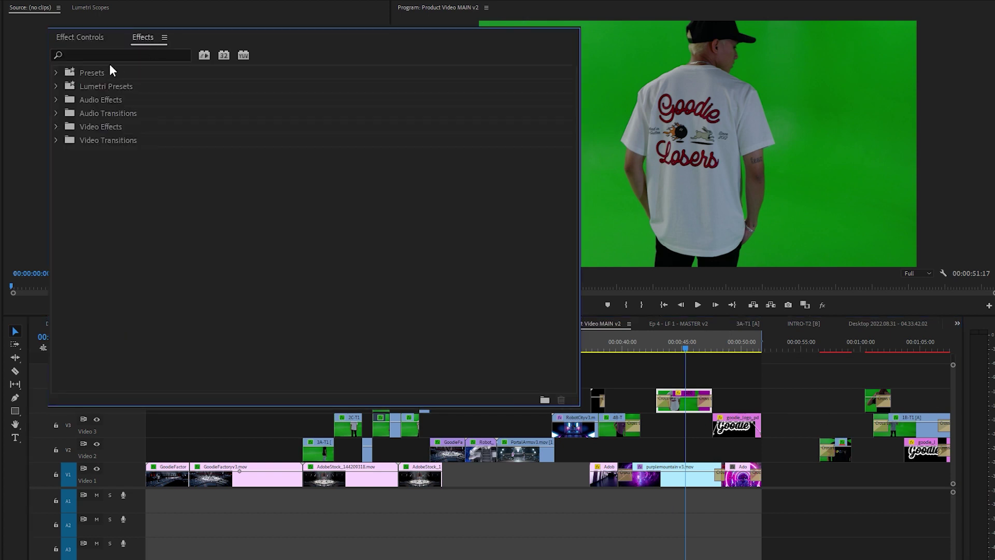
{"action": "left_click", "coordinate": [118, 55]}
{"action": "type", "text": "ultra key"}
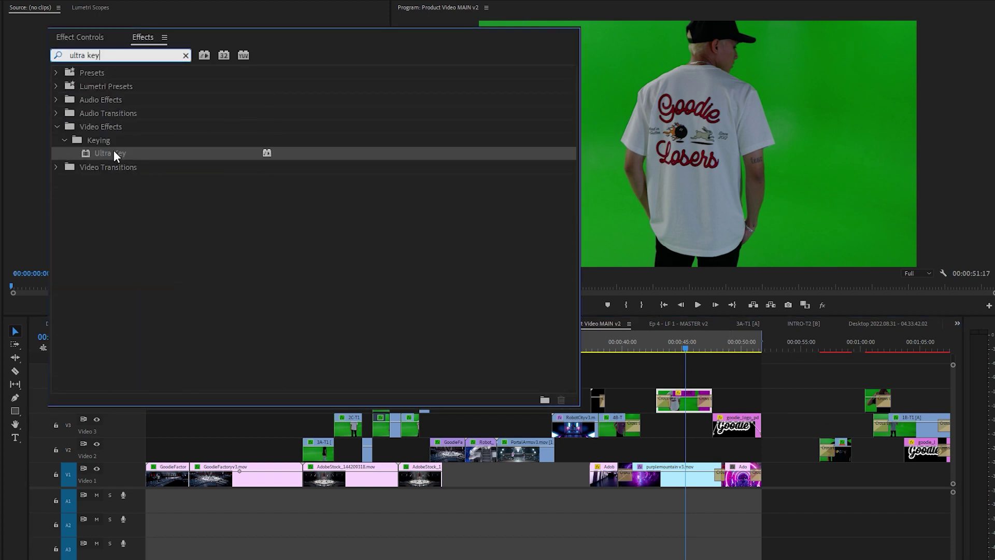
{"action": "left_click_drag", "start_coordinate": [115, 156], "coordinate": [119, 166]}
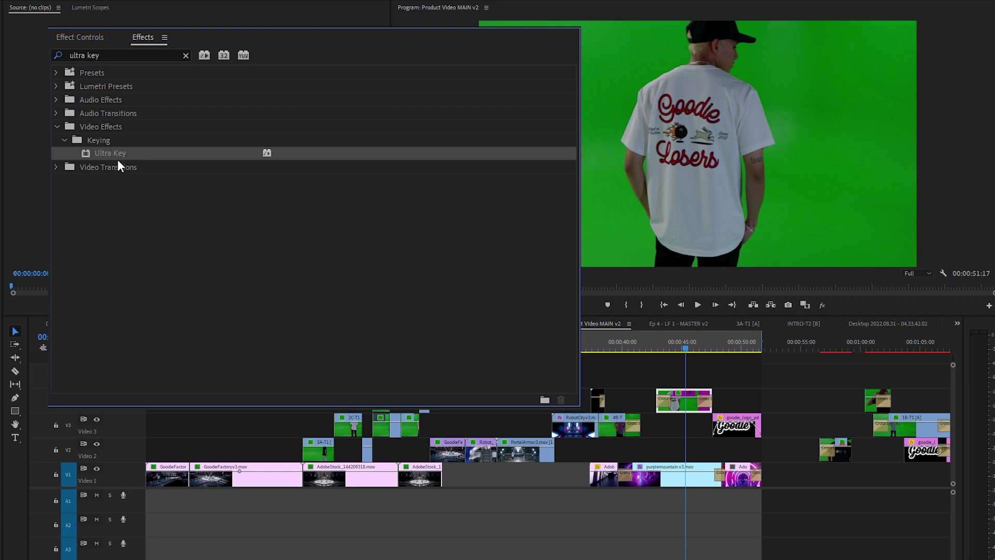
- Eyedrop the green backdrop as key colour and set Matte Cleanup Choke 40, Contrast 63, Mid Point 92
{"action": "left_click", "coordinate": [69, 39]}
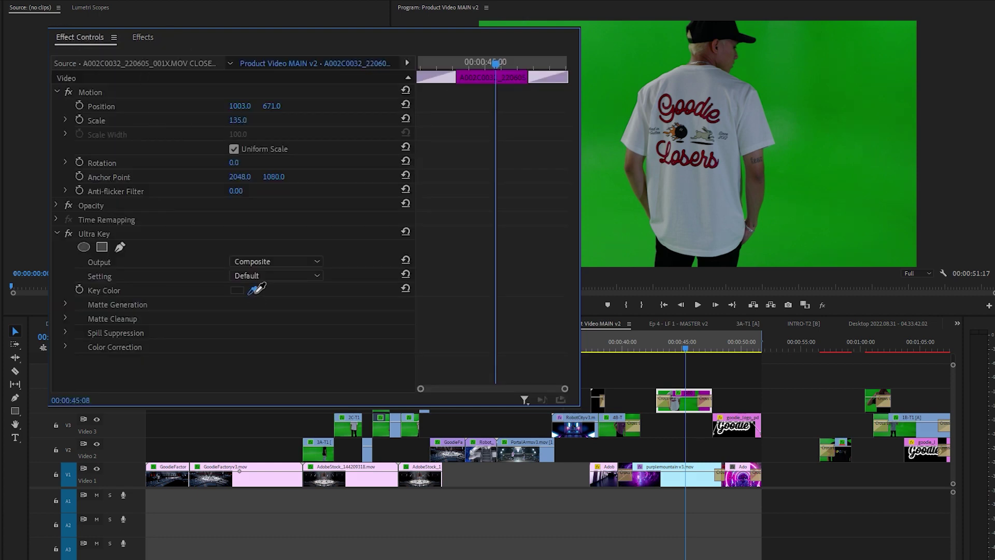
{"action": "left_click", "coordinate": [757, 70]}
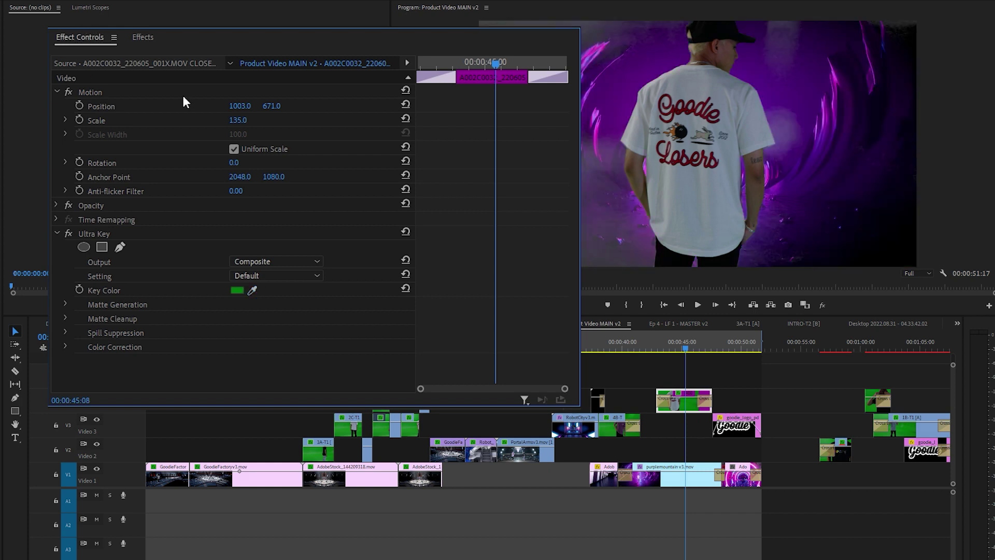
{"action": "left_click", "coordinate": [65, 319]}
{"action": "scroll", "coordinate": [253, 287], "scroll_direction": "down", "scroll_amount": 2}
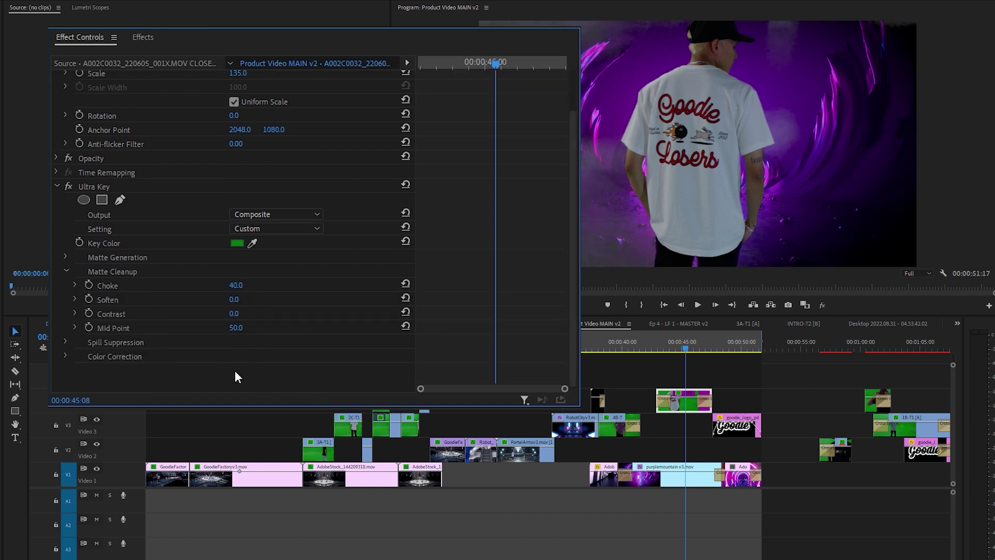
{"action": "left_click_drag", "start_coordinate": [234, 313], "coordinate": [272, 313]}
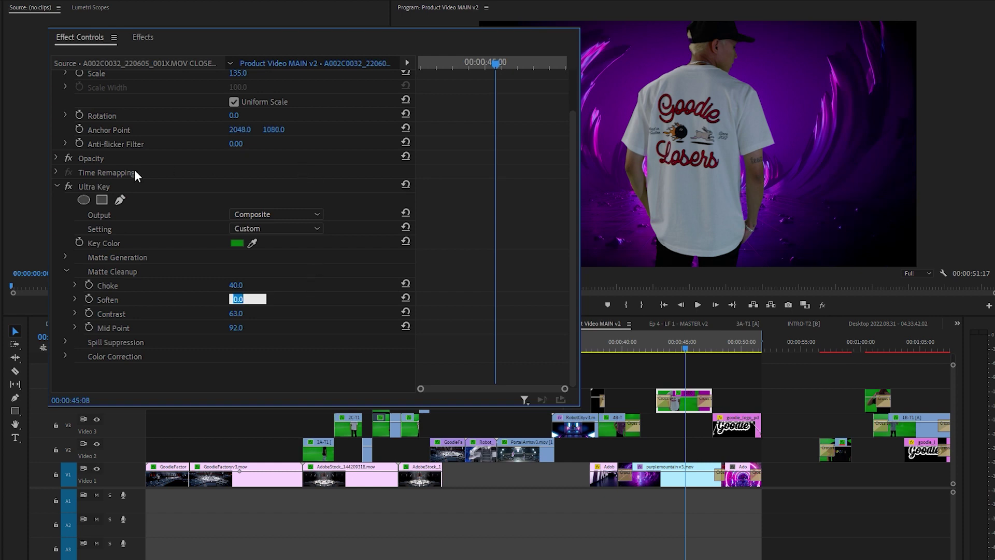
{"action": "left_click", "coordinate": [671, 403]}
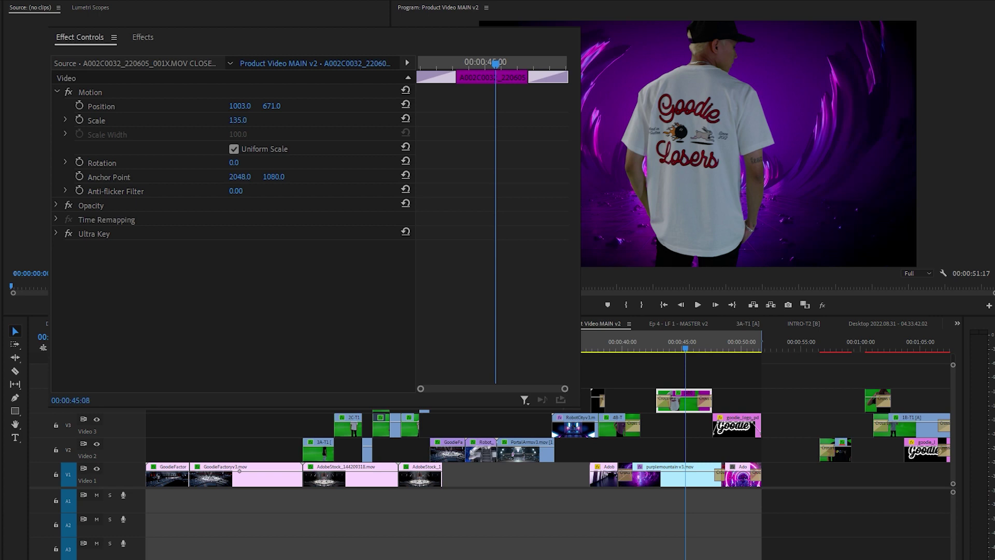
- Show the white-shirt clip in Lumetri Comparison View beside the purple portal, at 00:00:43:23
{"action": "left_click", "coordinate": [678, 435]}
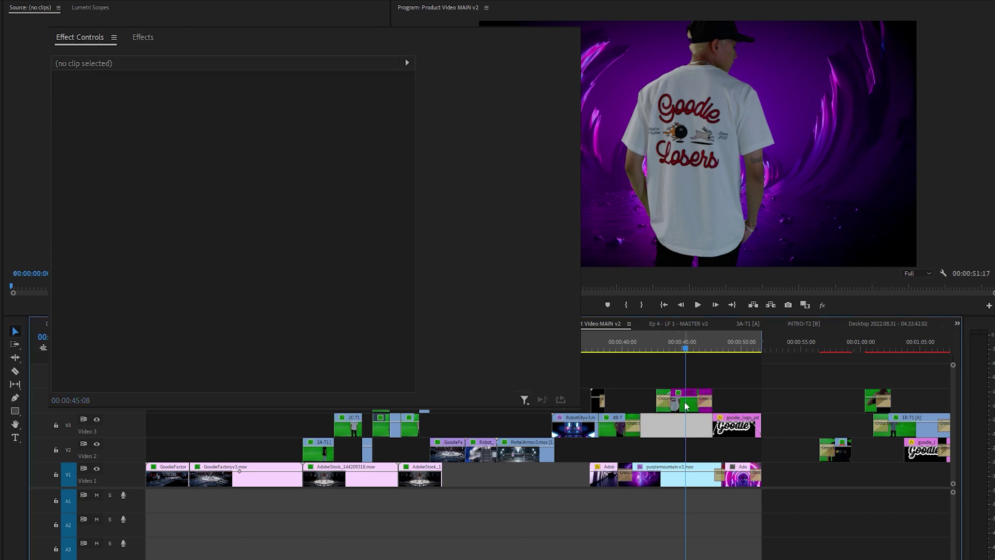
{"action": "left_click", "coordinate": [684, 402]}
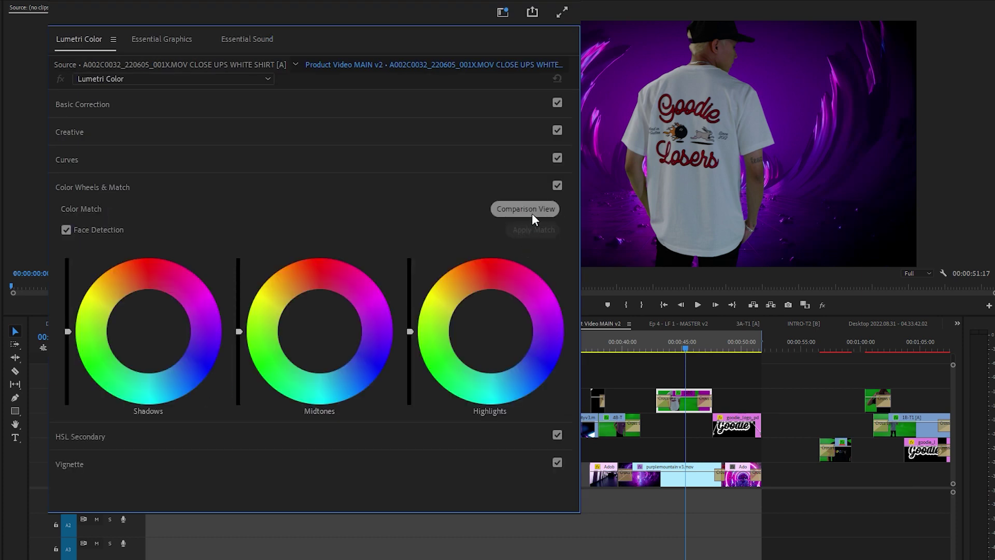
{"action": "left_click", "coordinate": [532, 212]}
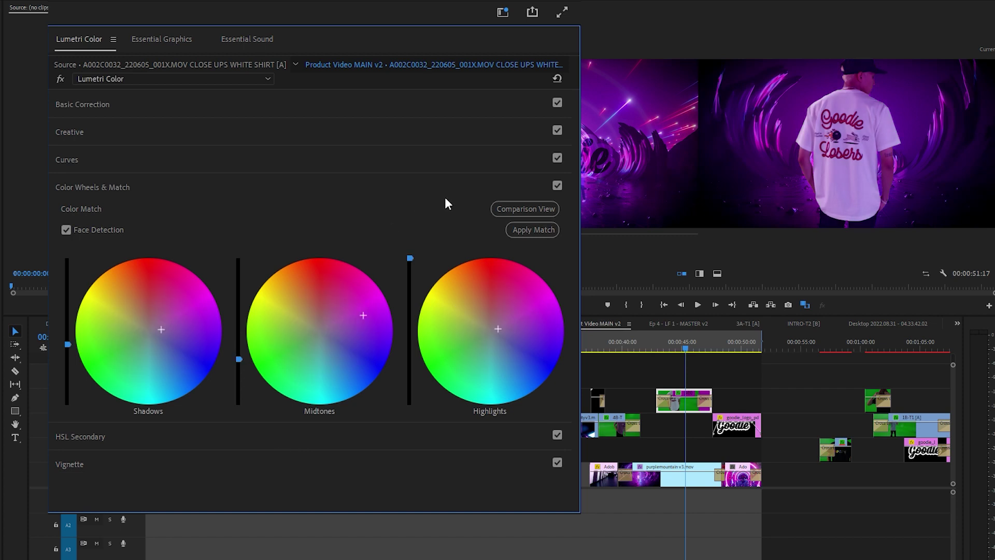
{"action": "left_click_drag", "start_coordinate": [686, 349], "coordinate": [692, 374]}
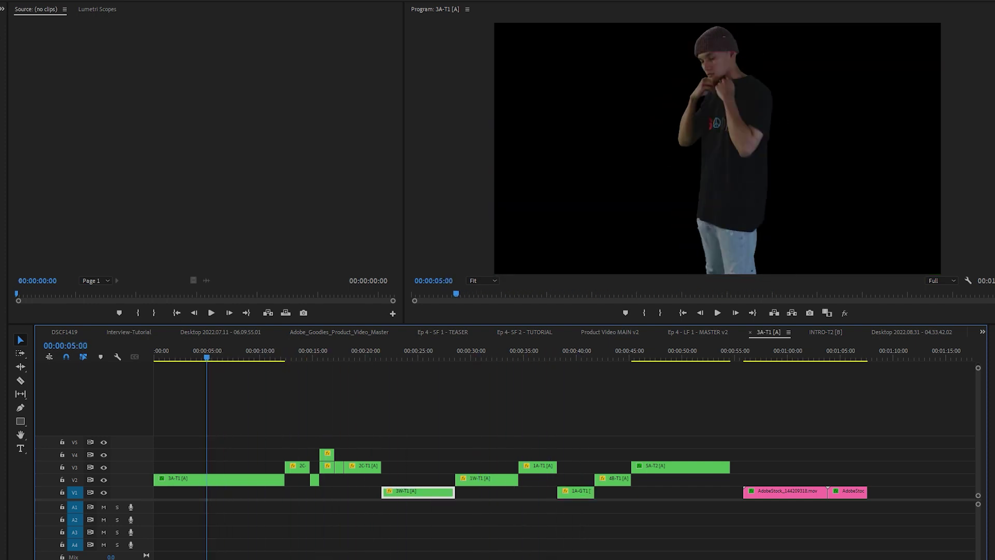
- Select the 3A-T1 clip on V2 and toggle Ultra Key and Lumetri Color off and on to compare
{"action": "left_click", "coordinate": [220, 481]}
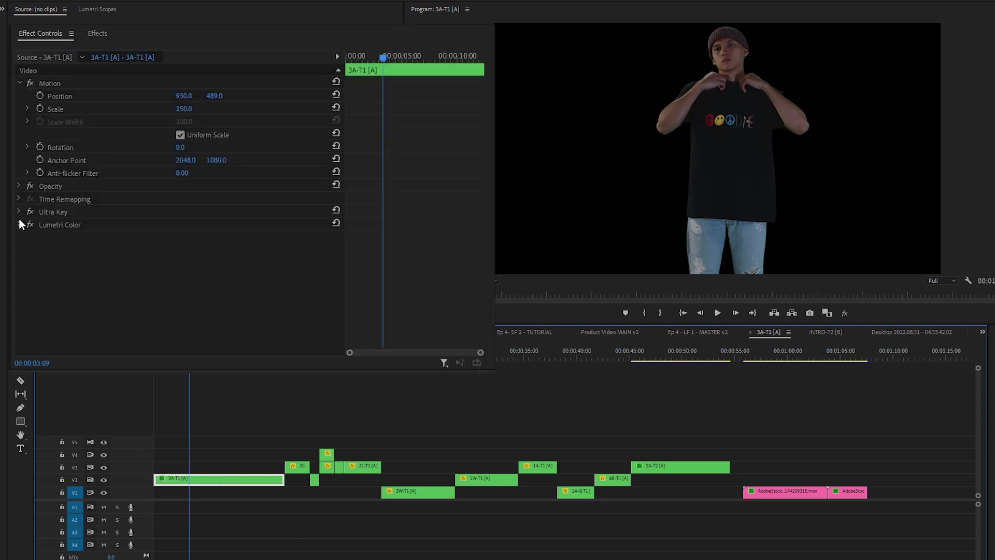
{"action": "left_click", "coordinate": [28, 211]}
{"action": "left_click", "coordinate": [30, 210]}
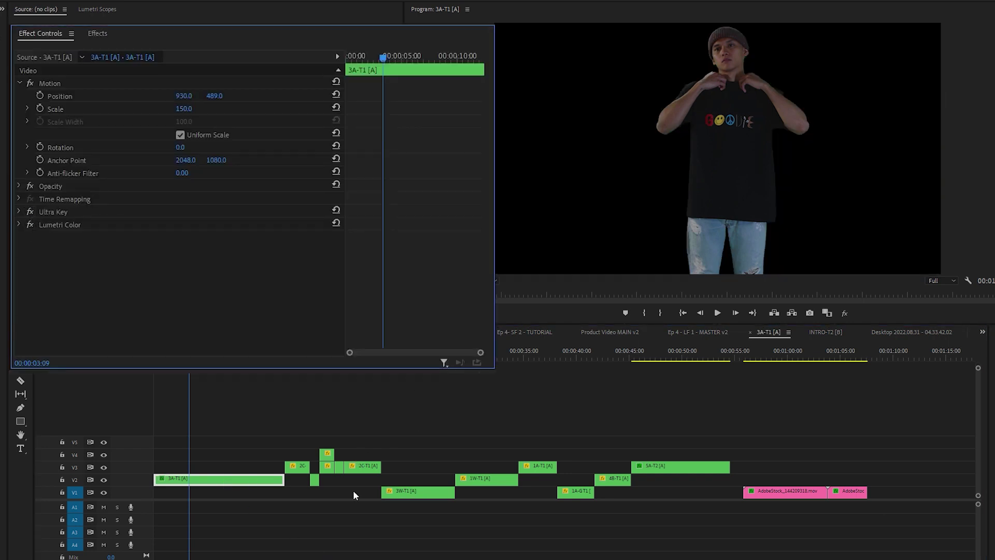
{"action": "left_click", "coordinate": [29, 225]}
{"action": "left_click", "coordinate": [28, 224]}
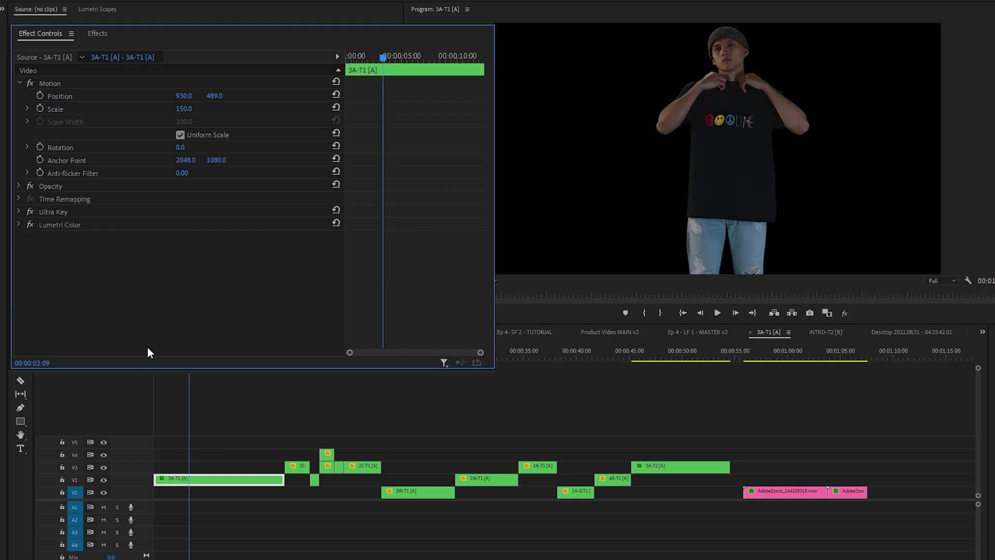
- Select both Ultra Key and Lumetri Color in Effect Controls and copy them
{"action": "left_click", "coordinate": [62, 211]}
{"action": "left_click", "coordinate": [60, 225]}
{"action": "left_click_drag", "start_coordinate": [252, 384], "coordinate": [262, 414]}
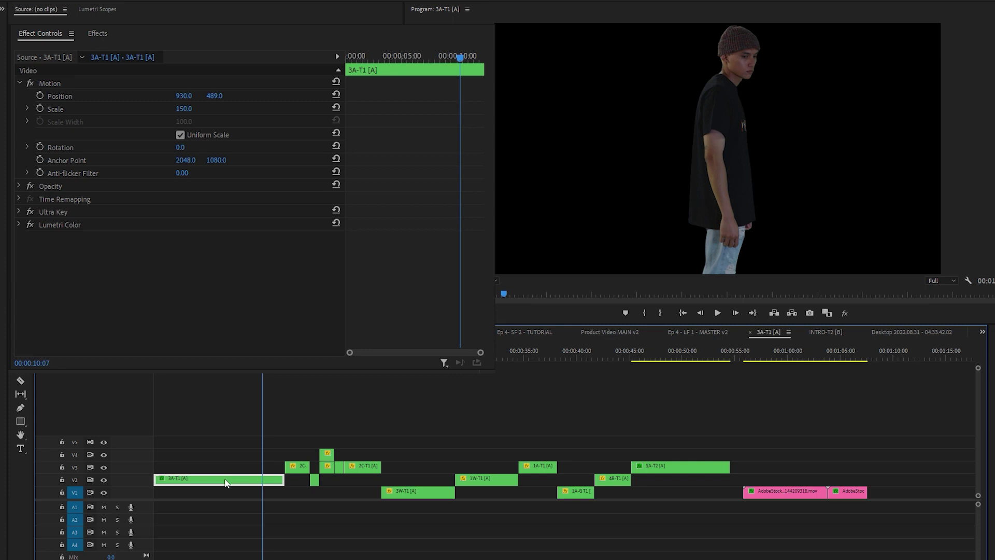
{"action": "left_click", "coordinate": [73, 253]}
{"action": "left_click", "coordinate": [70, 212]}
{"action": "left_click", "coordinate": [68, 224], "text": "shift"}
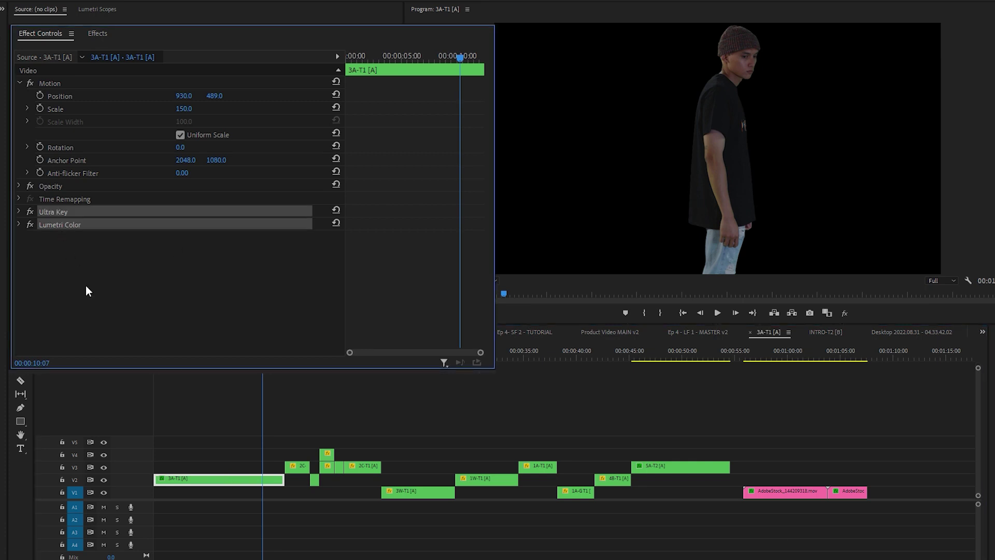
{"action": "right_click", "coordinate": [84, 227]}
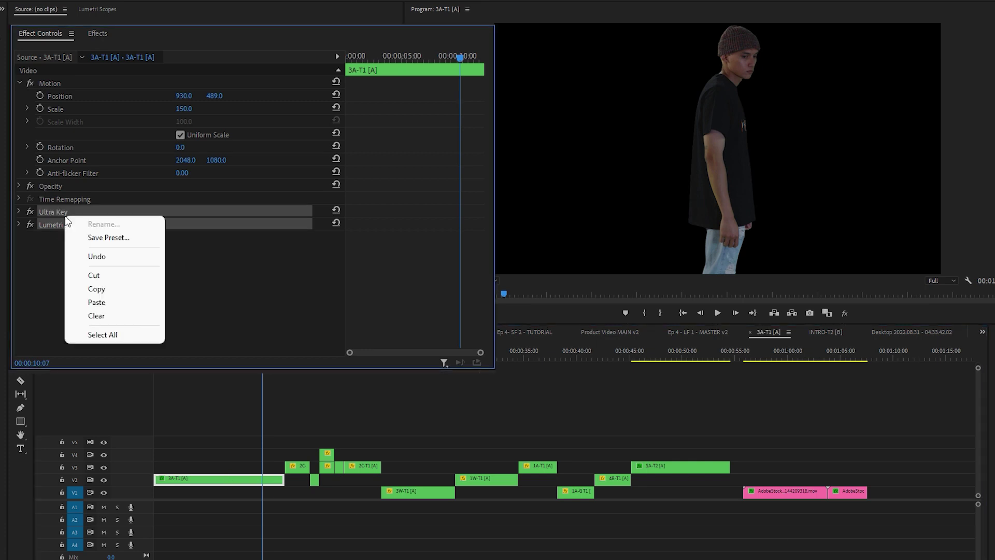
{"action": "left_click", "coordinate": [110, 293]}
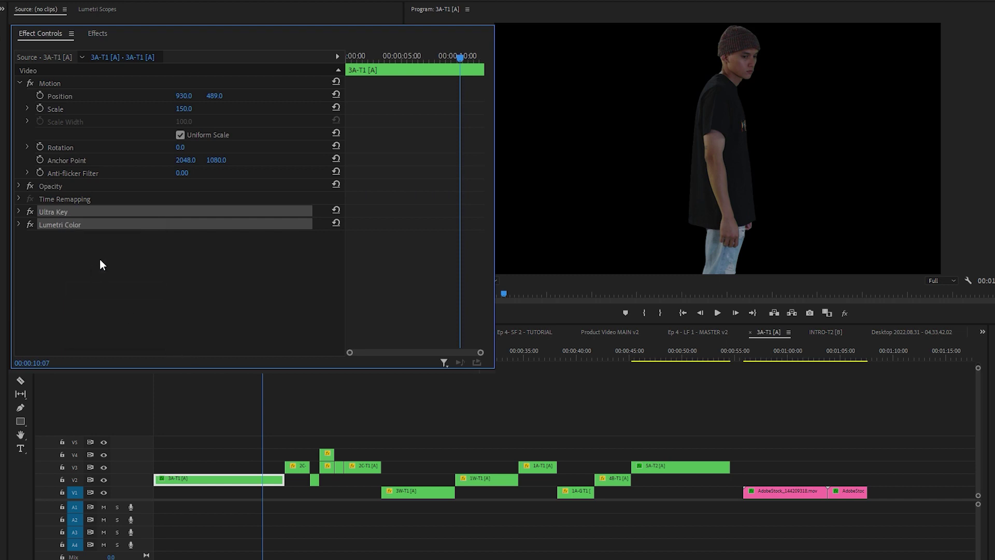
- Paste the copied Ultra Key and Lumetri Color attributes onto all the other actor clips
{"action": "left_click", "coordinate": [304, 415]}
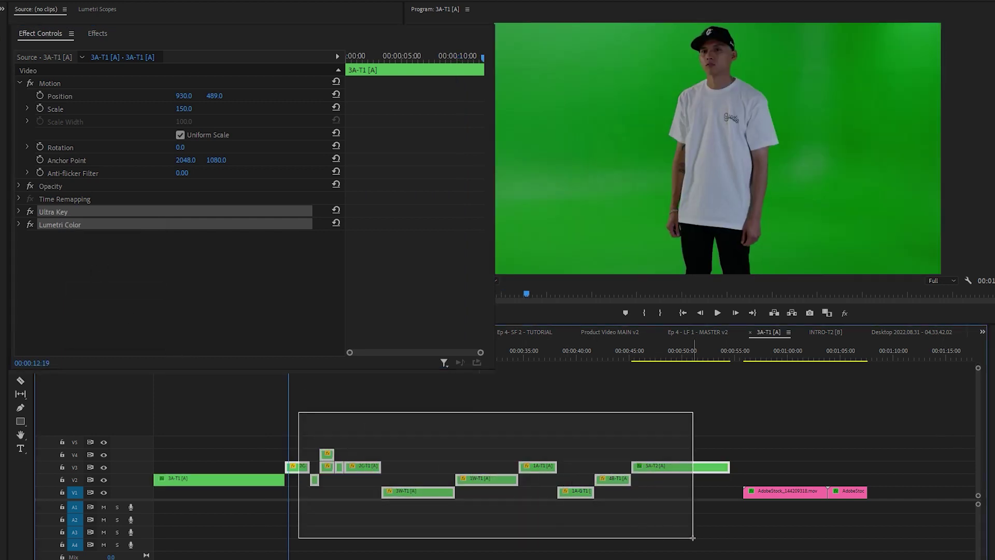
{"action": "left_click_drag", "start_coordinate": [697, 538], "coordinate": [697, 537]}
{"action": "left_click", "coordinate": [293, 358]}
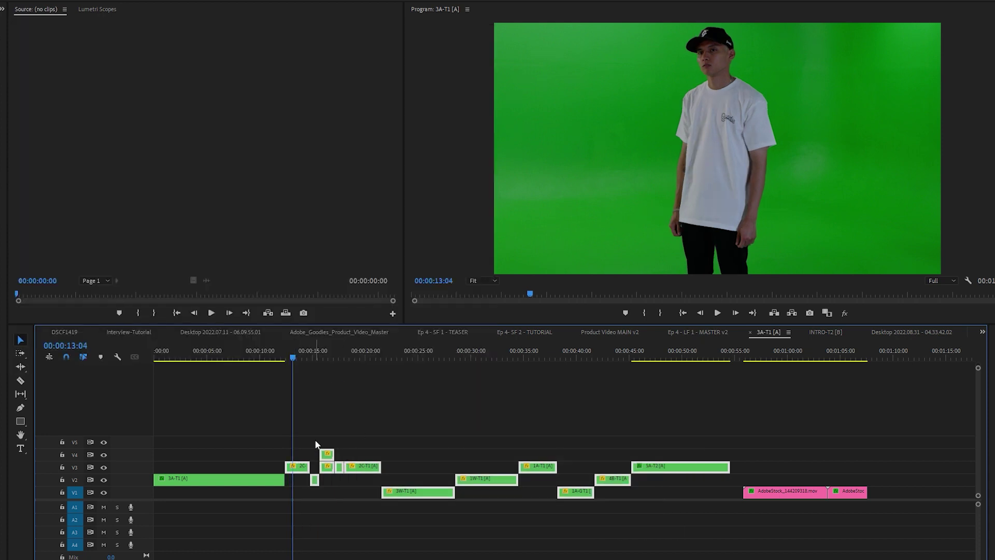
{"action": "key", "text": "ctrl+alt+v"}
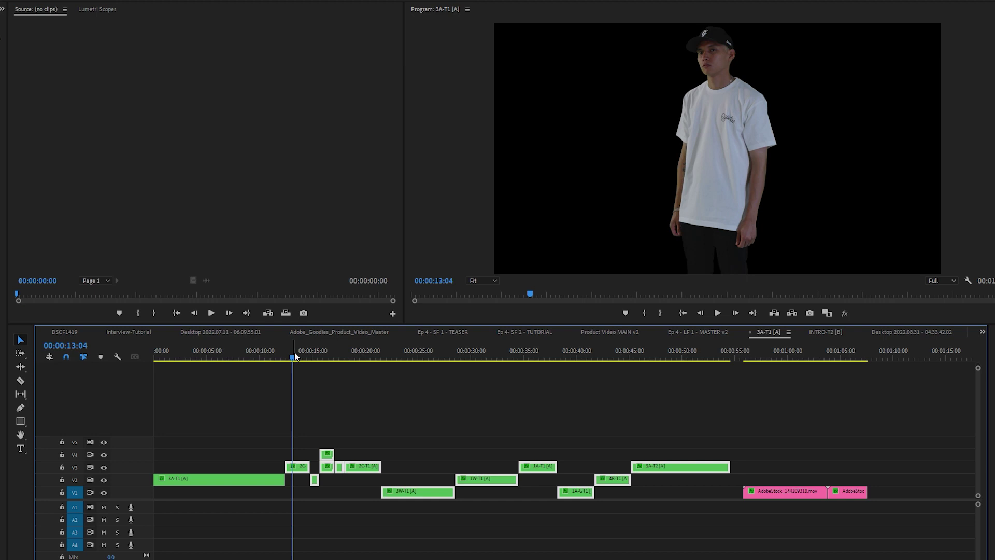
{"action": "left_click_drag", "start_coordinate": [294, 356], "coordinate": [293, 422]}
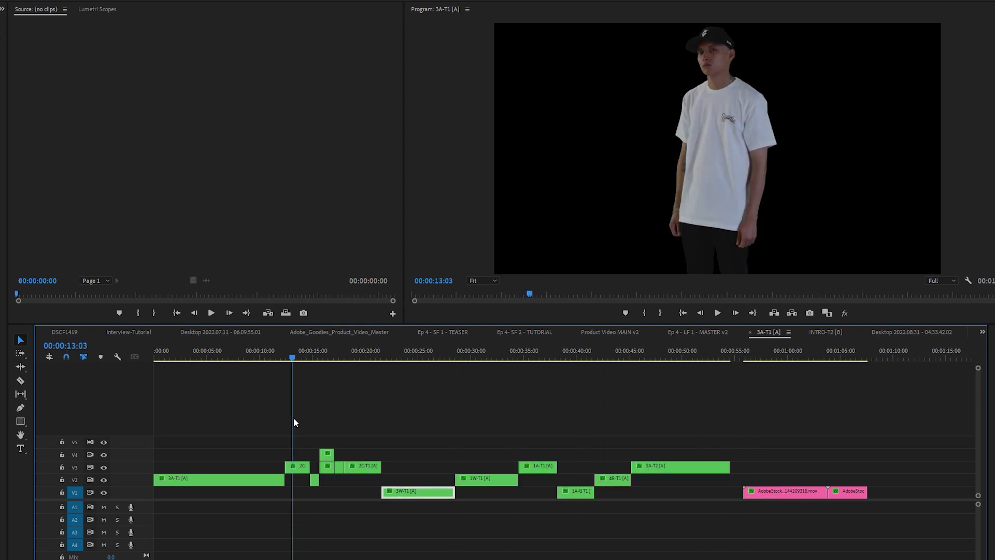
- Raise the actor clips one track and slide the AdobeStock backgrounds on V1 beneath them, starting near 00:00:12
{"action": "left_click_drag", "start_coordinate": [192, 479], "coordinate": [193, 466]}
{"action": "left_click", "coordinate": [773, 493]}
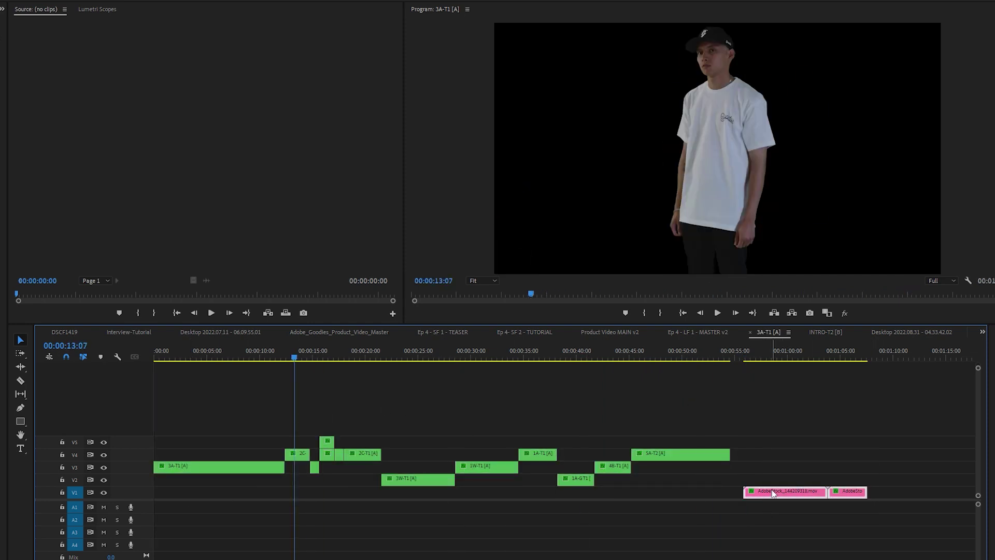
{"action": "left_click_drag", "start_coordinate": [773, 492], "coordinate": [429, 505]}
{"action": "left_click_drag", "start_coordinate": [299, 497], "coordinate": [314, 493]}
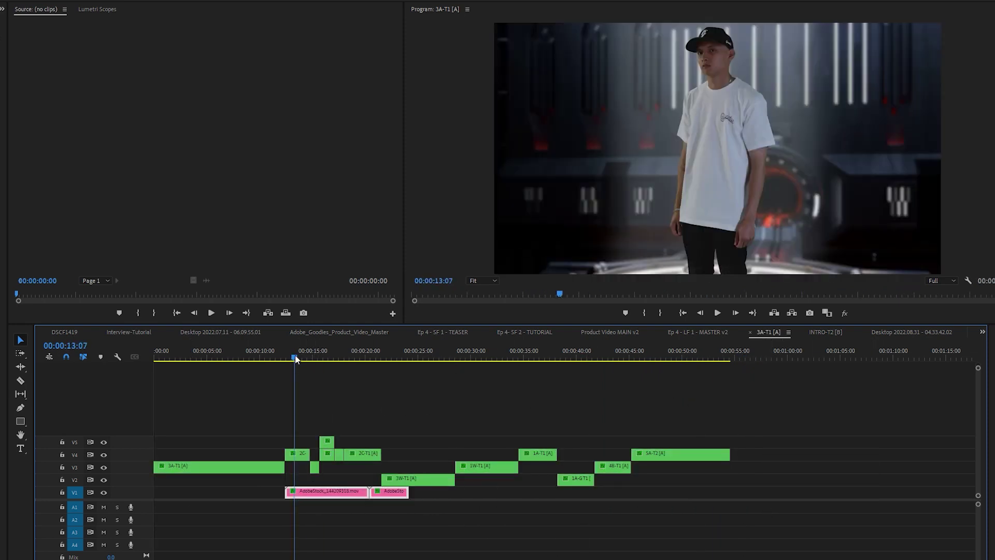
{"action": "left_click_drag", "start_coordinate": [296, 358], "coordinate": [456, 369]}
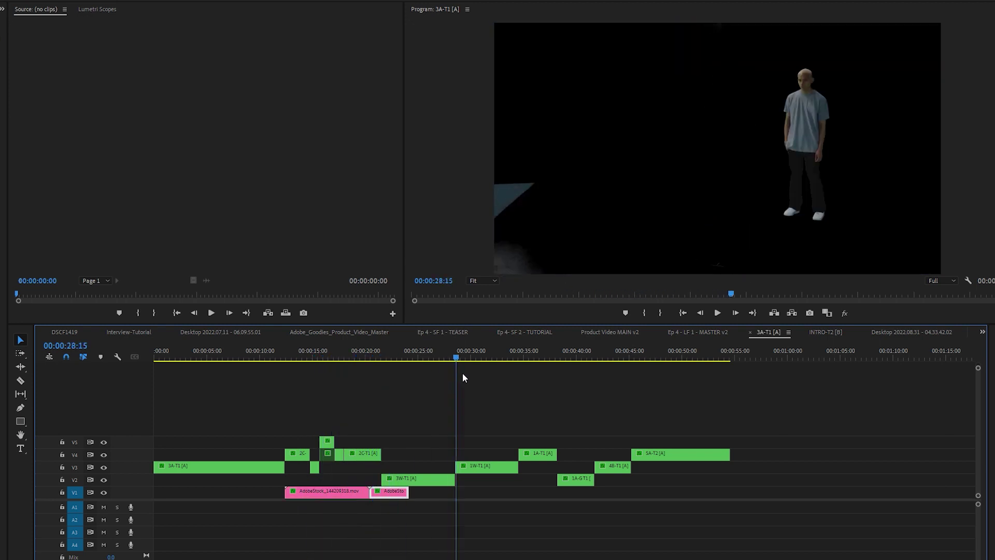
{"action": "left_click", "coordinate": [462, 465]}
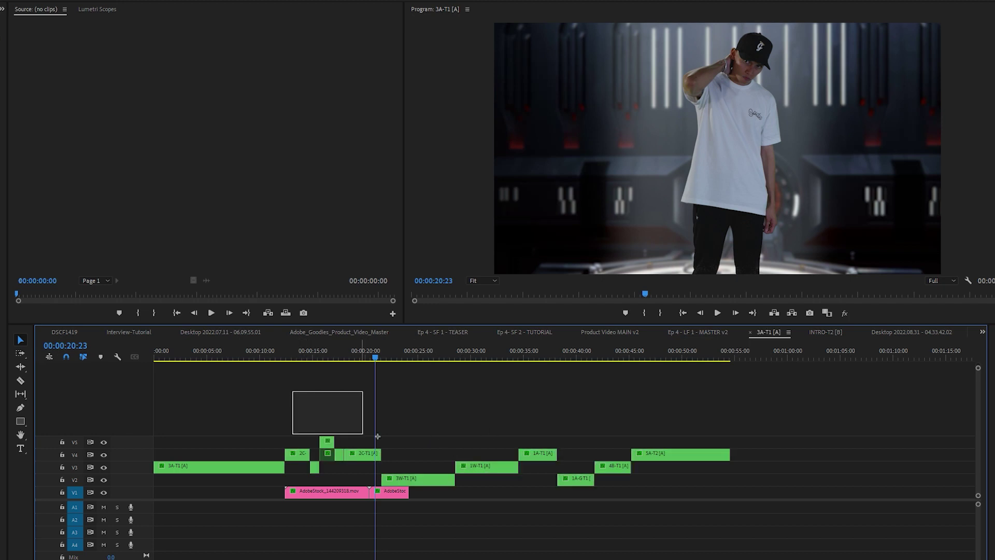
- Strip Ultra Key and Lumetri Color from the selected actor clips, keeping Motion, Opacity and Time Remapping
{"action": "left_click_drag", "start_coordinate": [678, 431], "coordinate": [740, 485]}
{"action": "right_click", "coordinate": [400, 481]}
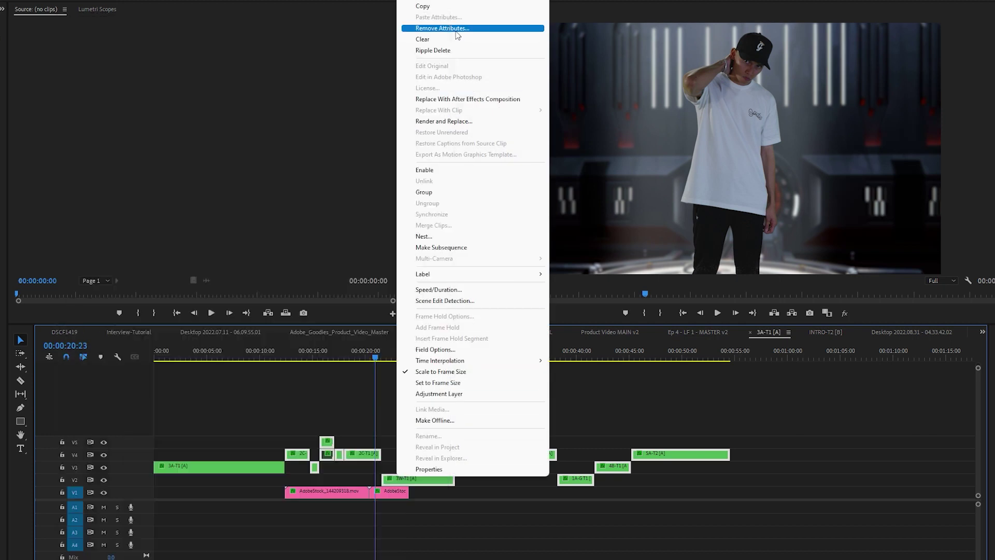
{"action": "left_click", "coordinate": [458, 29]}
{"action": "left_click_drag", "start_coordinate": [528, 177], "coordinate": [448, 302]}
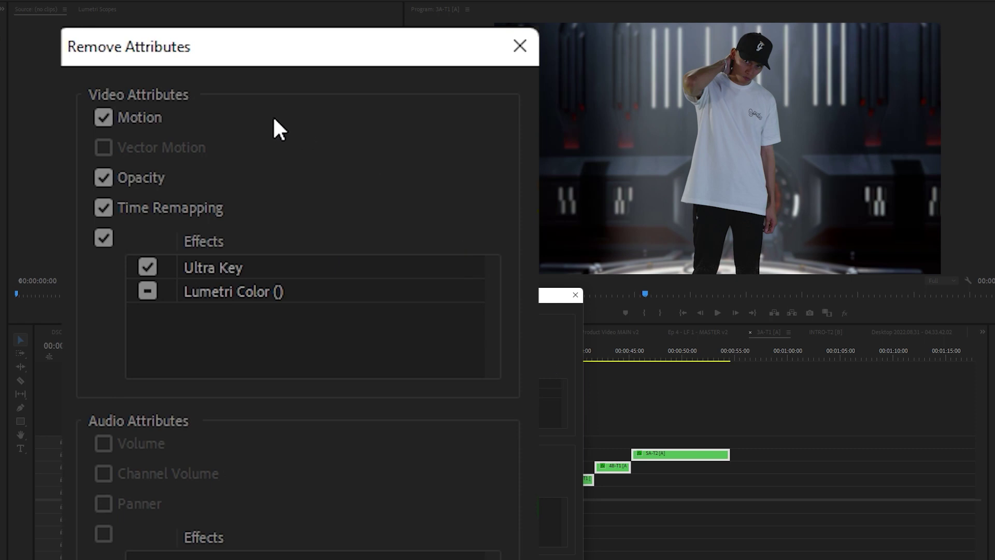
{"action": "left_click", "coordinate": [104, 176]}
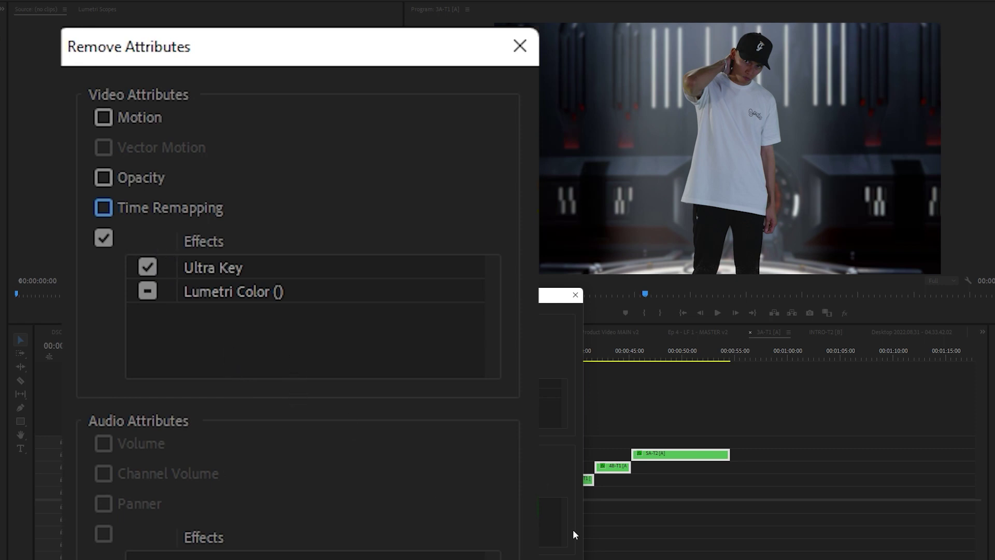
{"action": "left_click", "coordinate": [510, 539]}
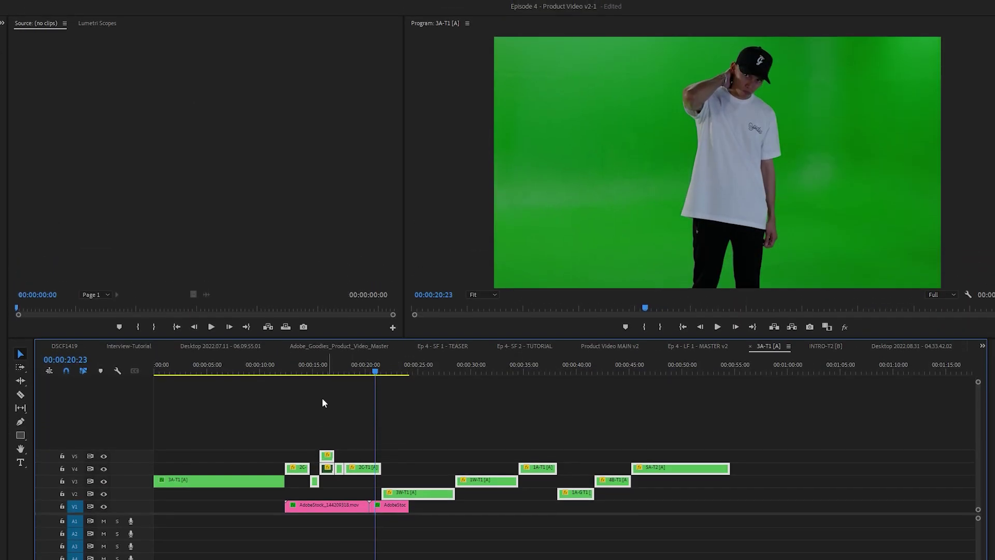
{"action": "left_click_drag", "start_coordinate": [300, 368], "coordinate": [403, 378]}
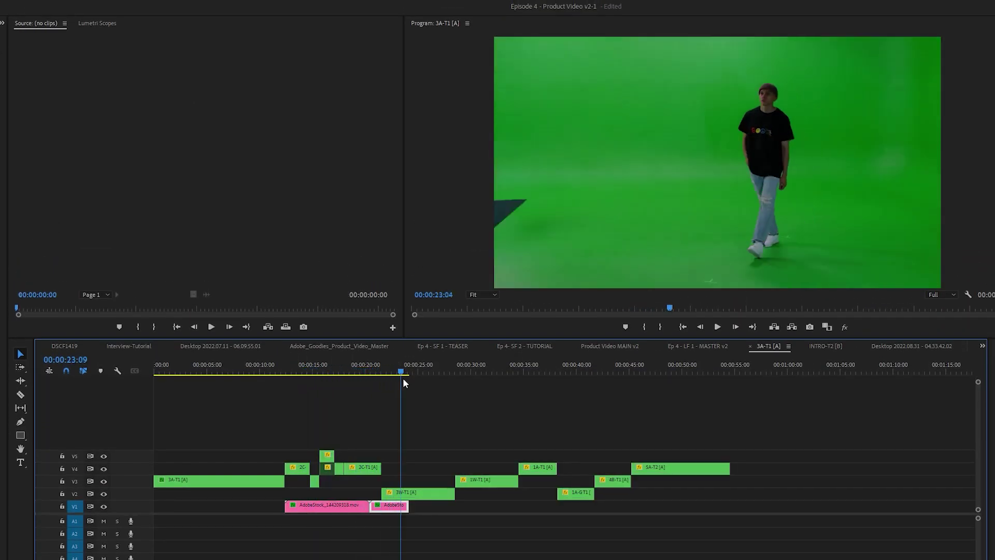
{"action": "left_click_drag", "start_coordinate": [524, 391], "coordinate": [504, 411]}
{"action": "left_click_drag", "start_coordinate": [399, 430], "coordinate": [477, 444]}
{"action": "mouse_move", "coordinate": [384, 455]}
{"action": "left_mouse_down"}
{"action": "mouse_move", "coordinate": [303, 452]}
{"action": "mouse_move", "coordinate": [400, 451]}
{"action": "left_mouse_up"}
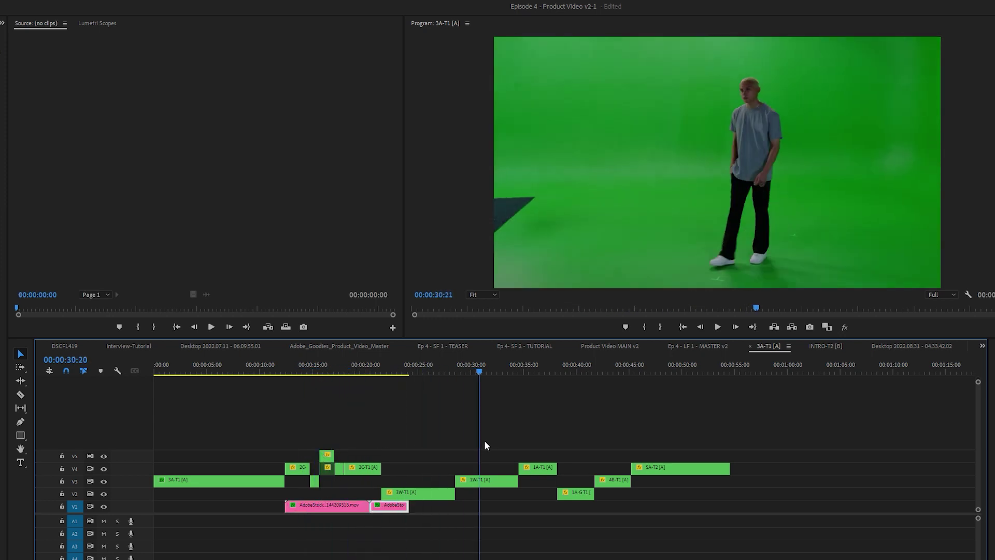